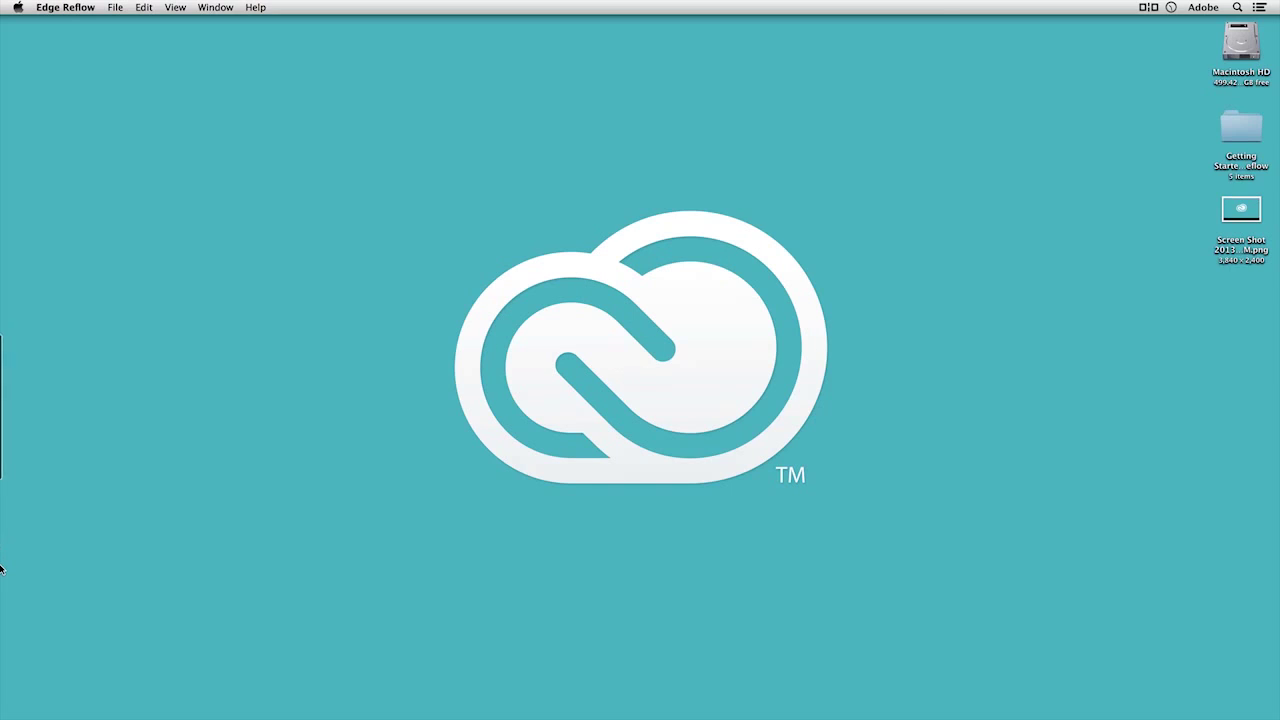
Launch Edge Reflow from Spotlight, try other column counts and canvas widths, then show the container's styling.
{"action": "key", "text": "super+space"}
{"action": "type", "text": "ref"}
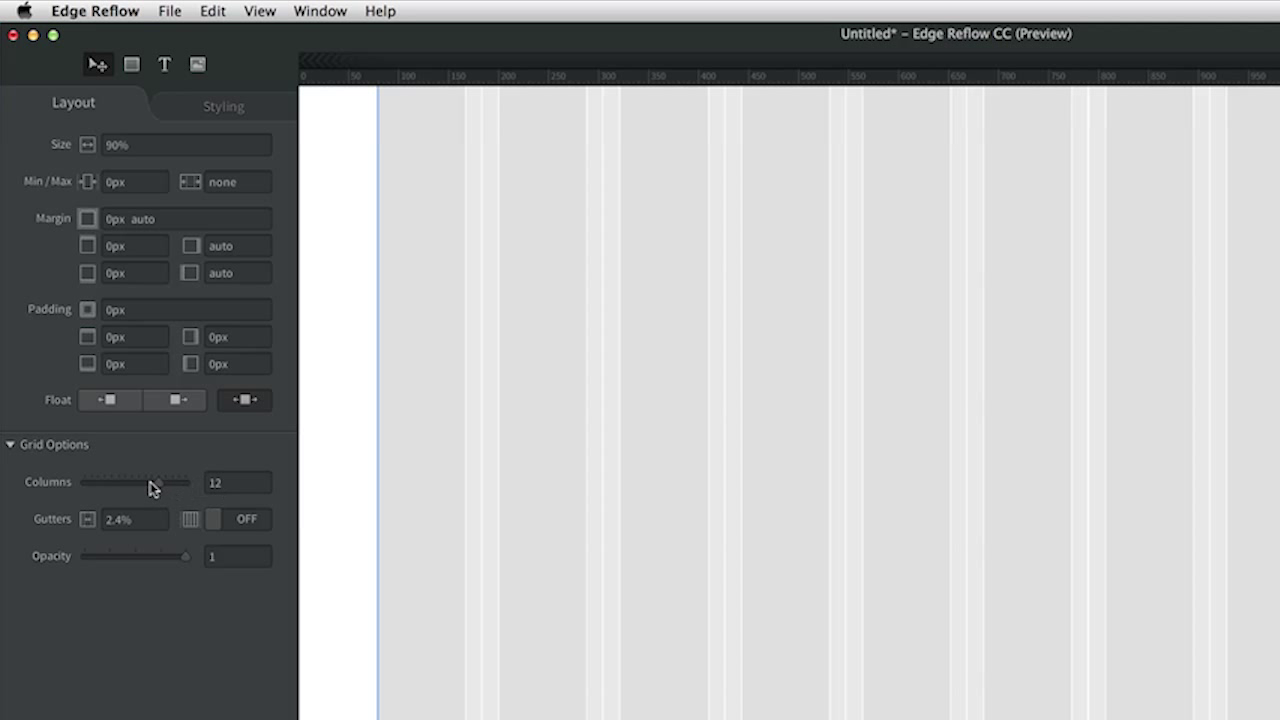
{"action": "mouse_move", "coordinate": [157, 484]}
{"action": "left_mouse_down"}
{"action": "mouse_move", "coordinate": [109, 483]}
{"action": "mouse_move", "coordinate": [160, 487]}
{"action": "left_mouse_up"}
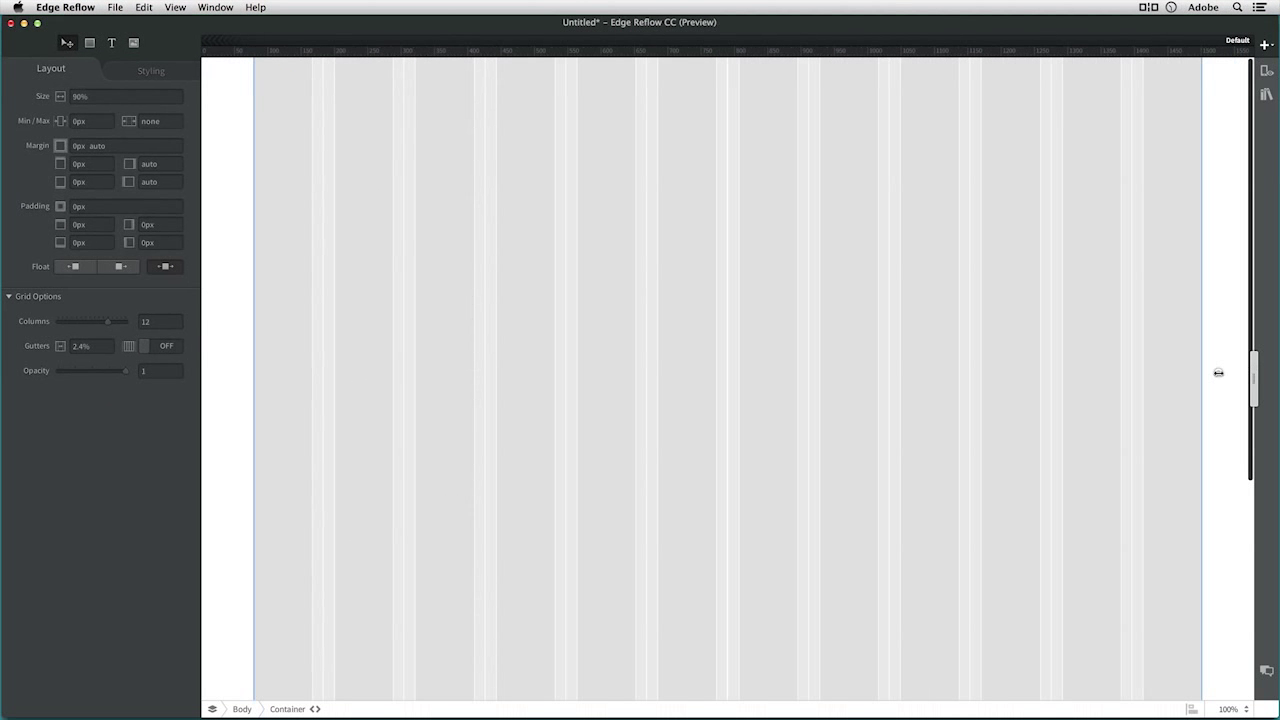
{"action": "left_click_drag", "start_coordinate": [1218, 373], "coordinate": [1257, 406]}
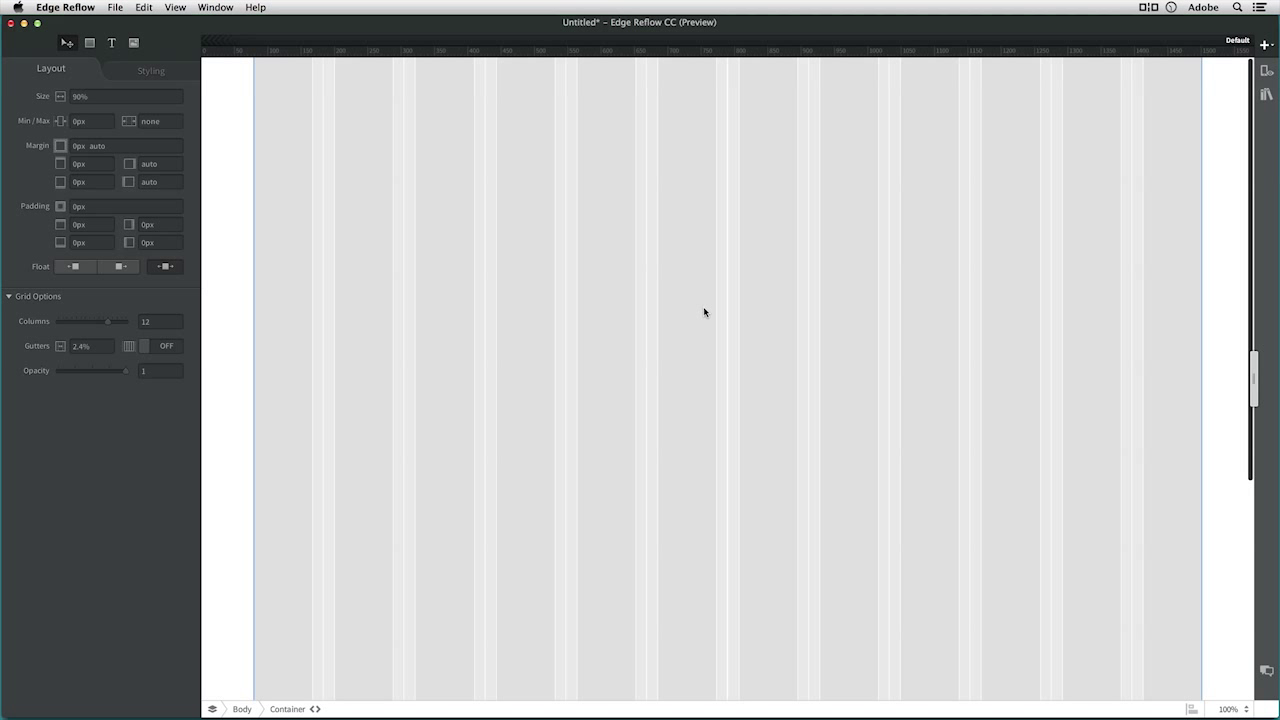
{"action": "left_click", "coordinate": [146, 81]}
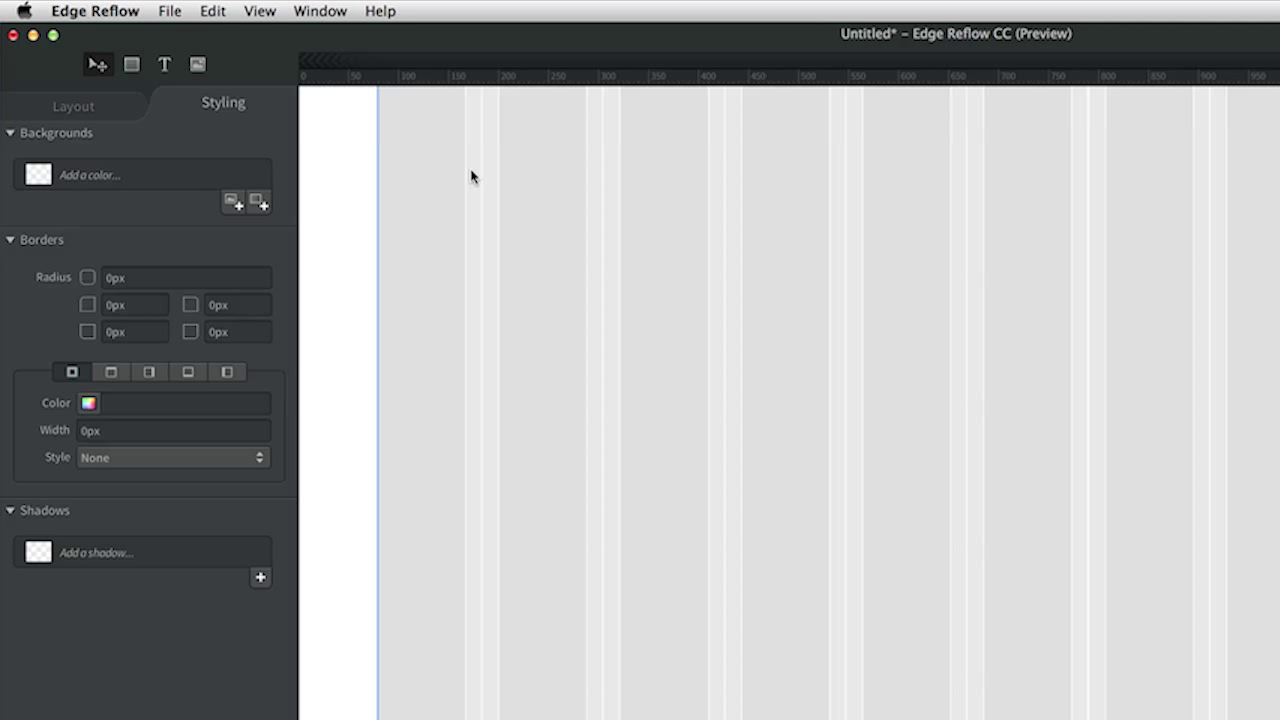
Draw a box near the top left and a Text element beside it, then cancel the image picker.
{"action": "left_click", "coordinate": [132, 65]}
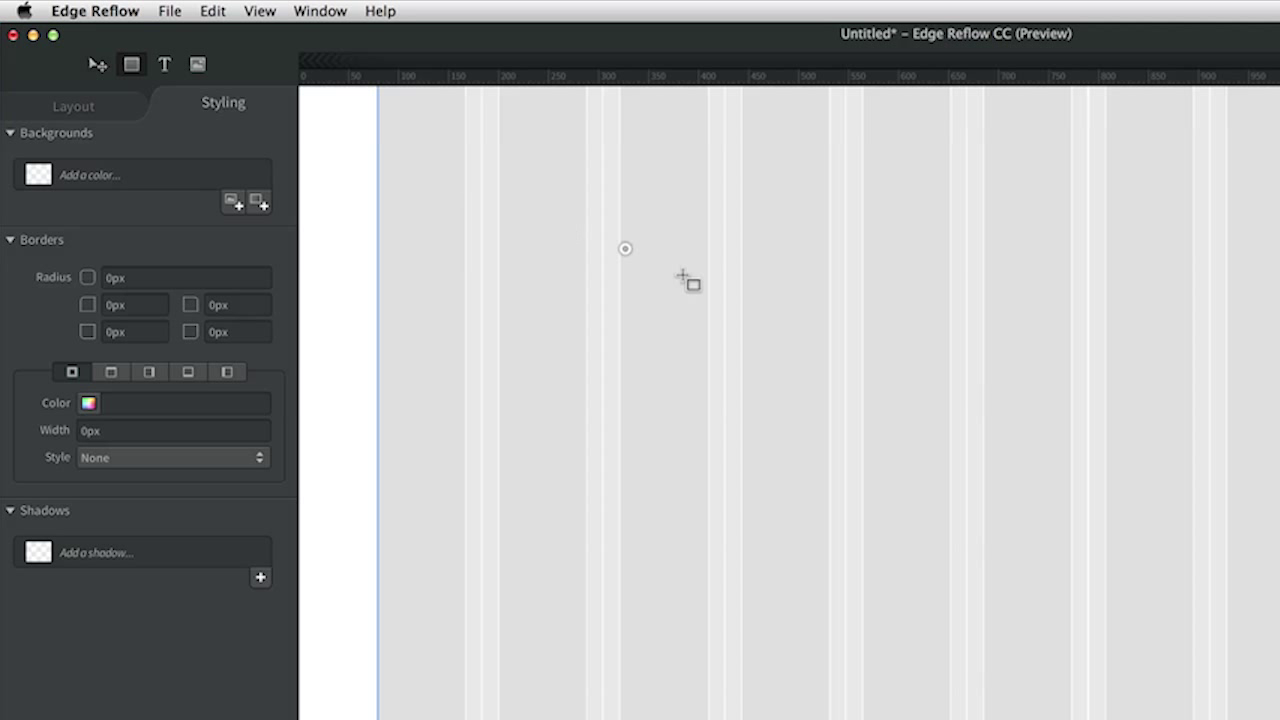
{"action": "left_click_drag", "start_coordinate": [441, 169], "coordinate": [736, 292]}
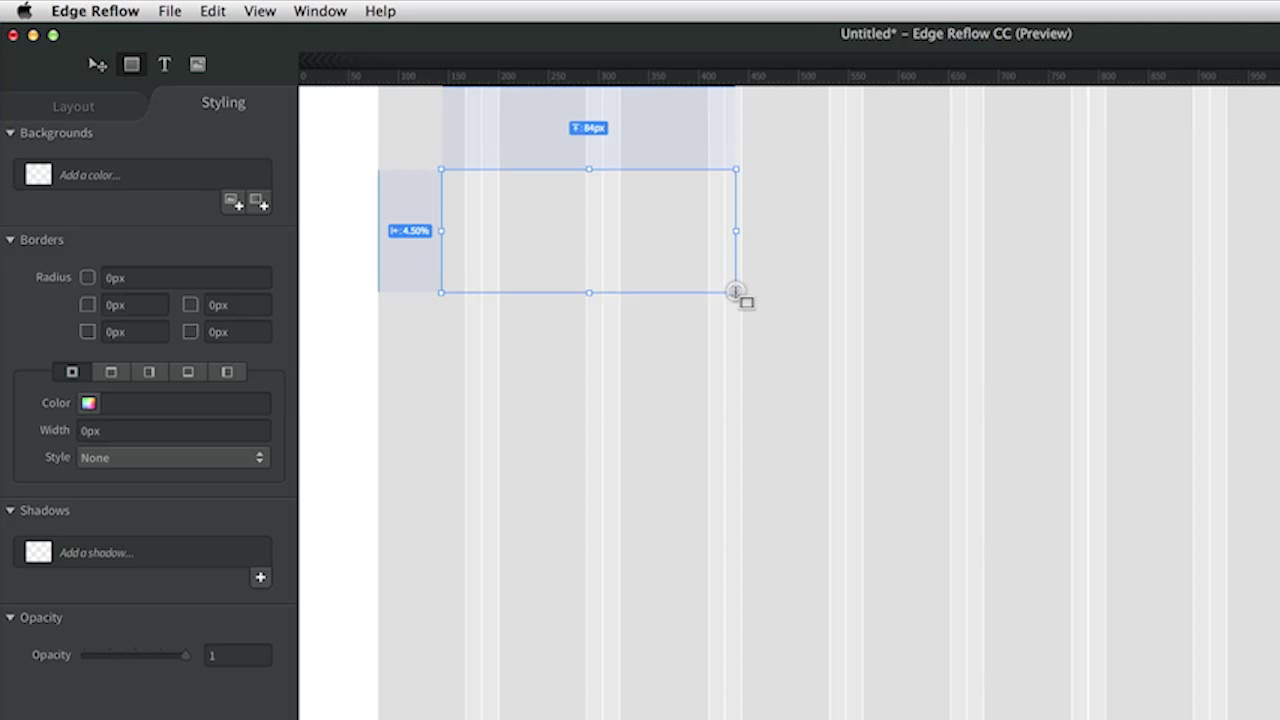
{"action": "left_click", "coordinate": [165, 65]}
{"action": "left_click", "coordinate": [834, 194]}
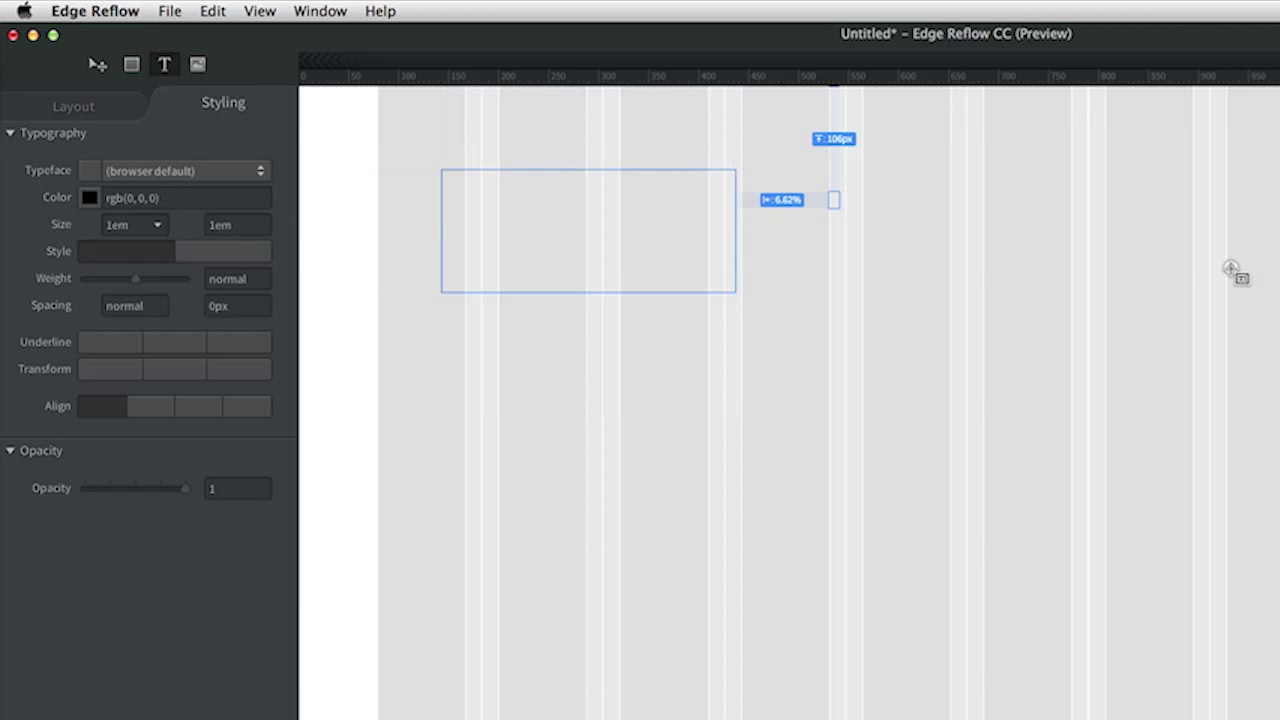
{"action": "left_click_drag", "start_coordinate": [1236, 273], "coordinate": [1234, 280]}
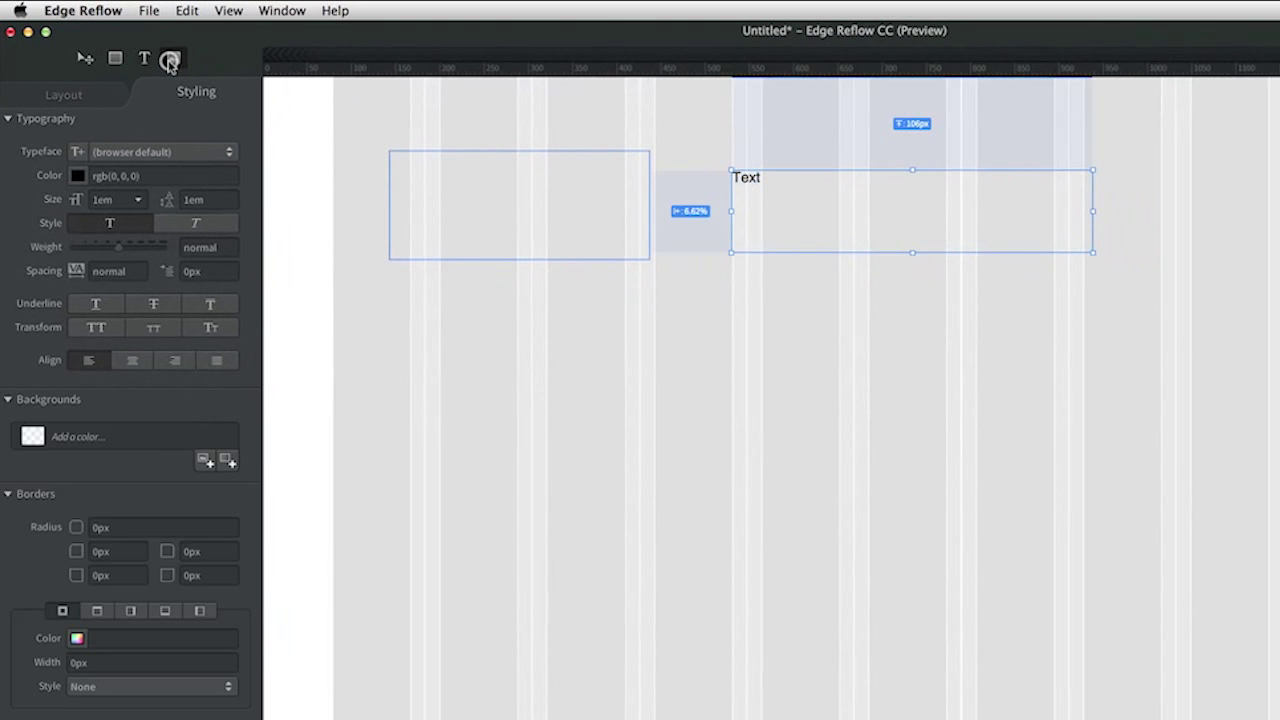
{"action": "left_click", "coordinate": [171, 62]}
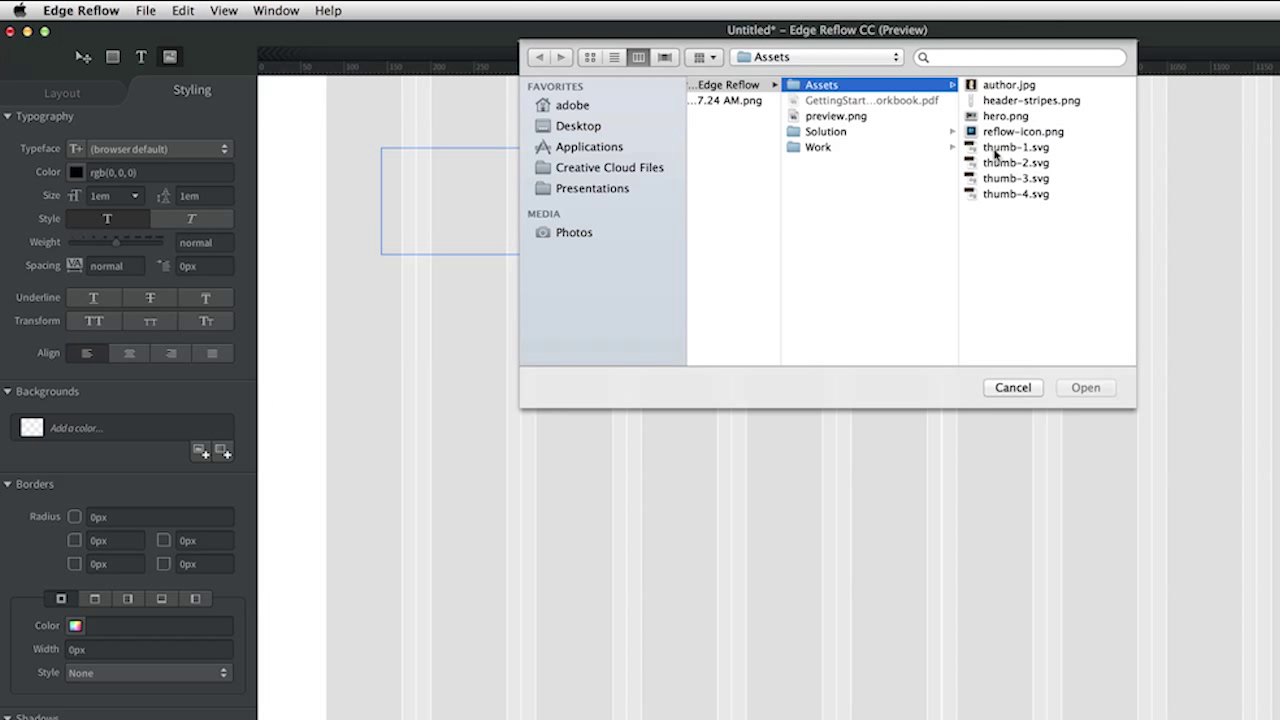
{"action": "left_click", "coordinate": [1026, 388]}
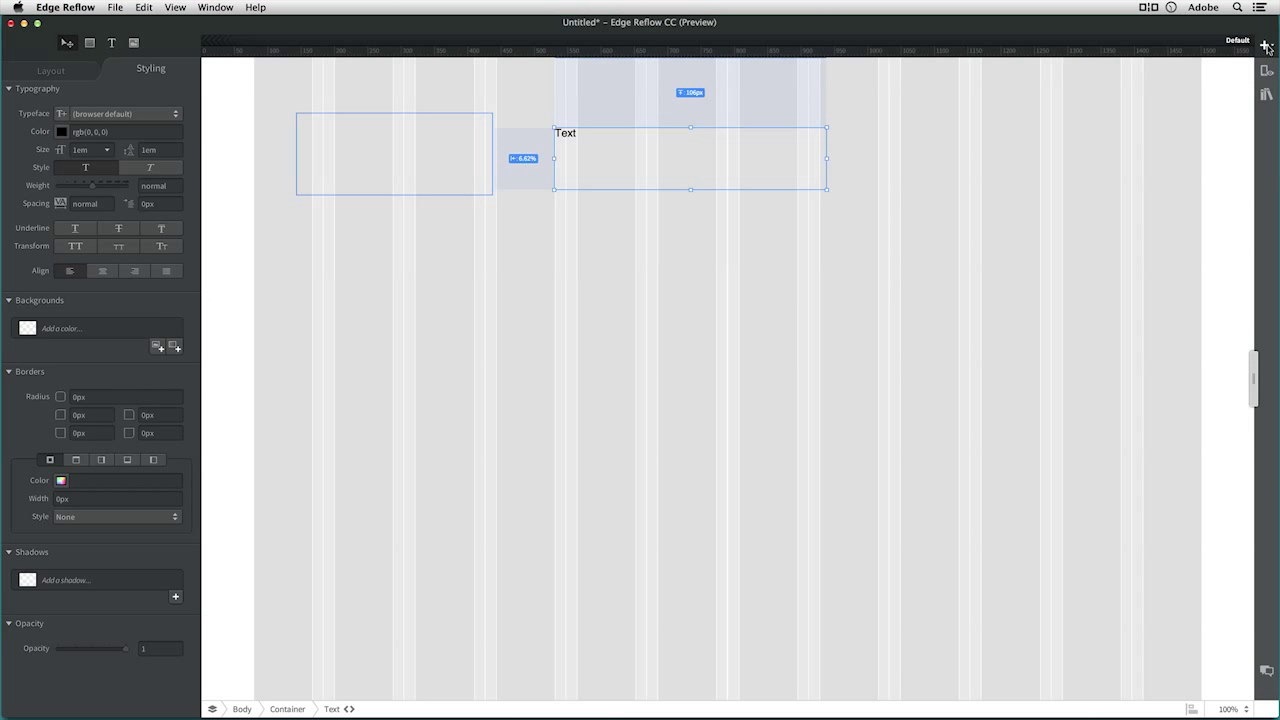
Narrow the canvas to add breakpoints at 1279 and 912 pixels, widen it again, and open Edge Inspect.
{"action": "left_click_drag", "start_coordinate": [1254, 376], "coordinate": [1054, 384]}
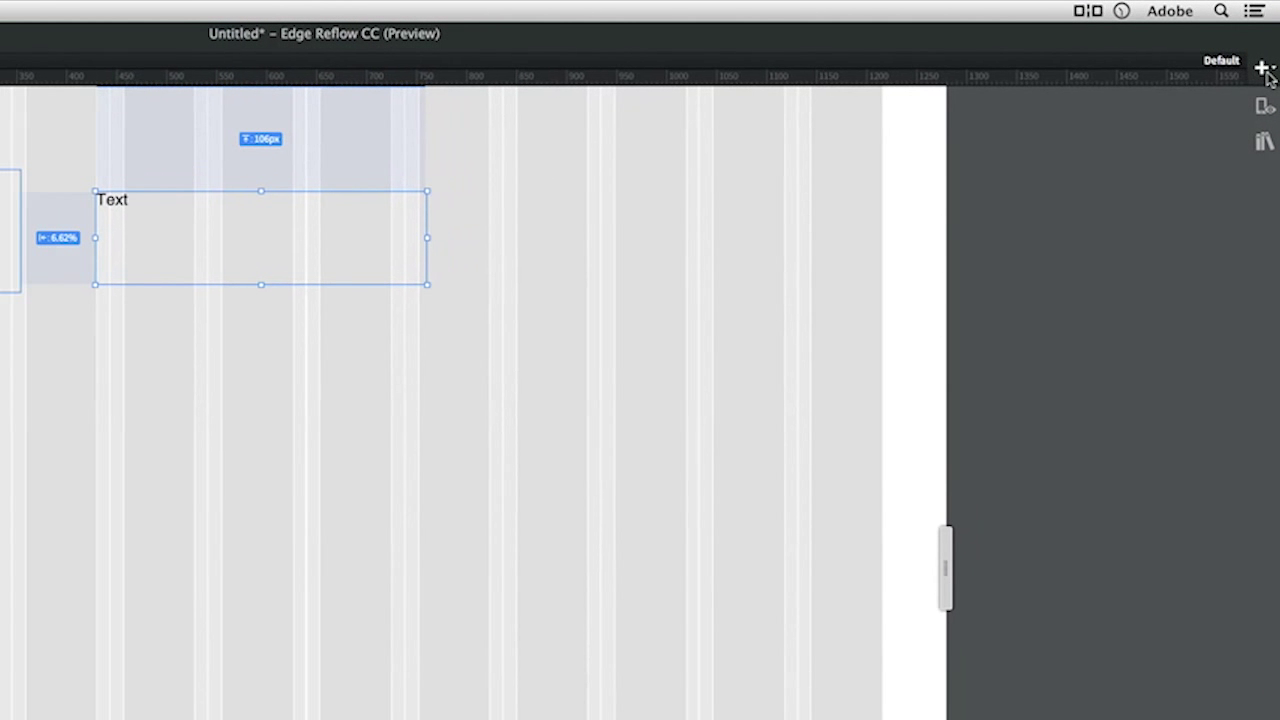
{"action": "left_click", "coordinate": [1264, 70]}
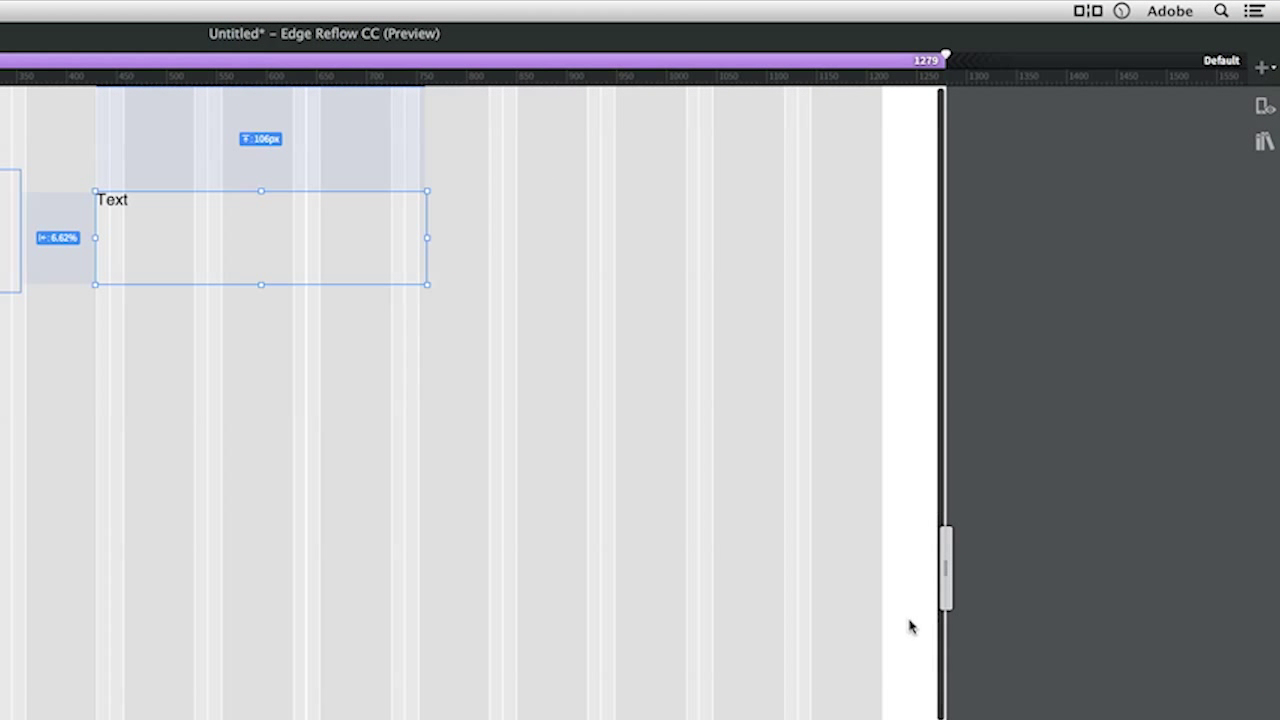
{"action": "left_click_drag", "start_coordinate": [943, 586], "coordinate": [577, 597]}
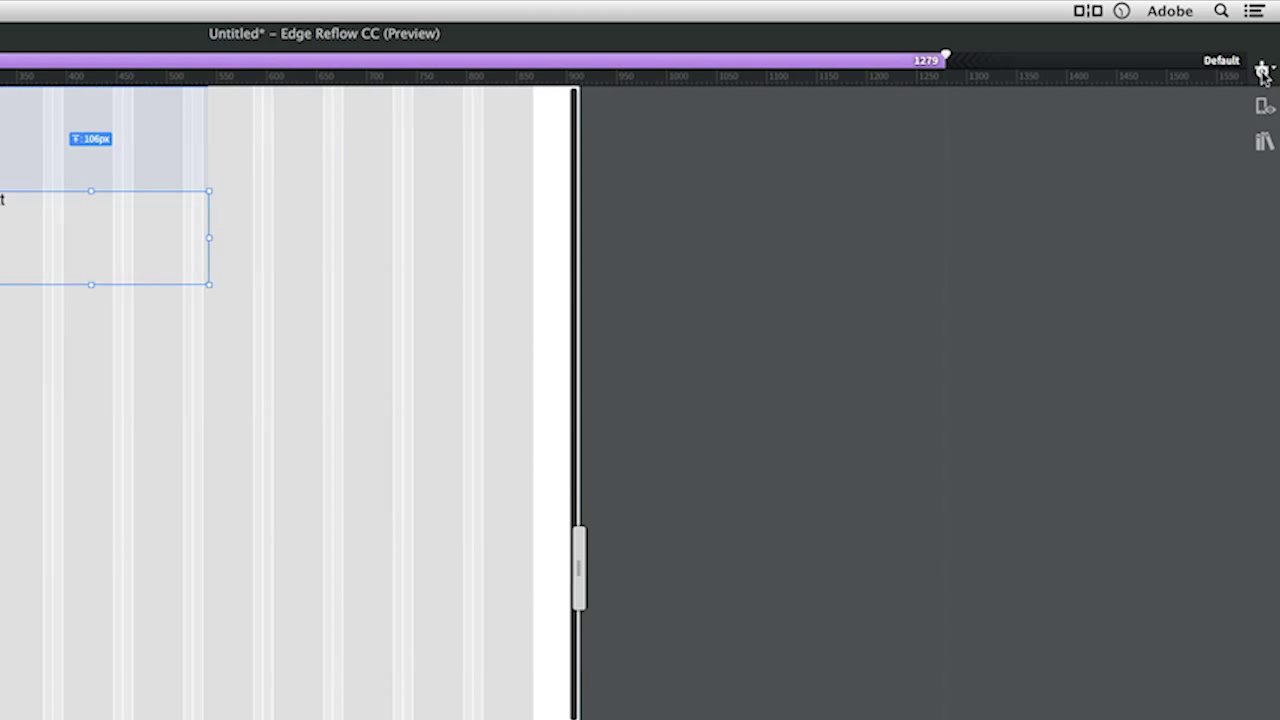
{"action": "left_click", "coordinate": [1264, 68]}
{"action": "left_click_drag", "start_coordinate": [578, 570], "coordinate": [1249, 567]}
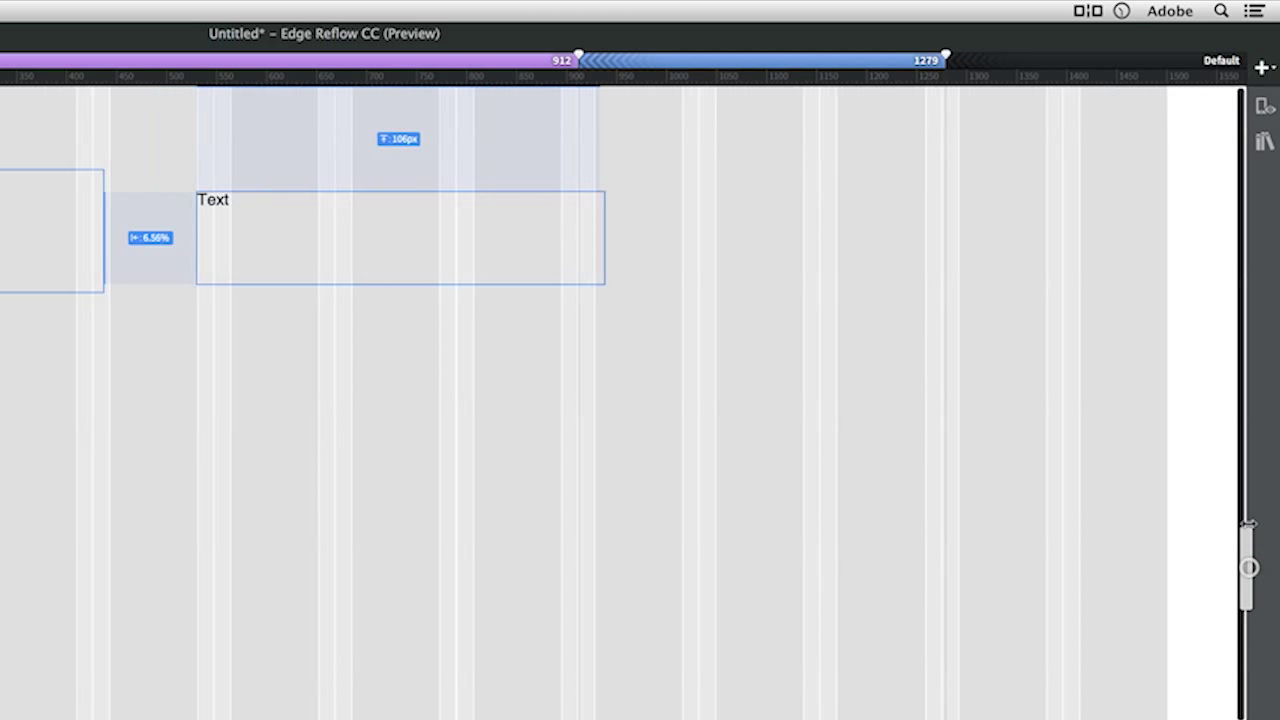
{"action": "left_click", "coordinate": [1262, 106]}
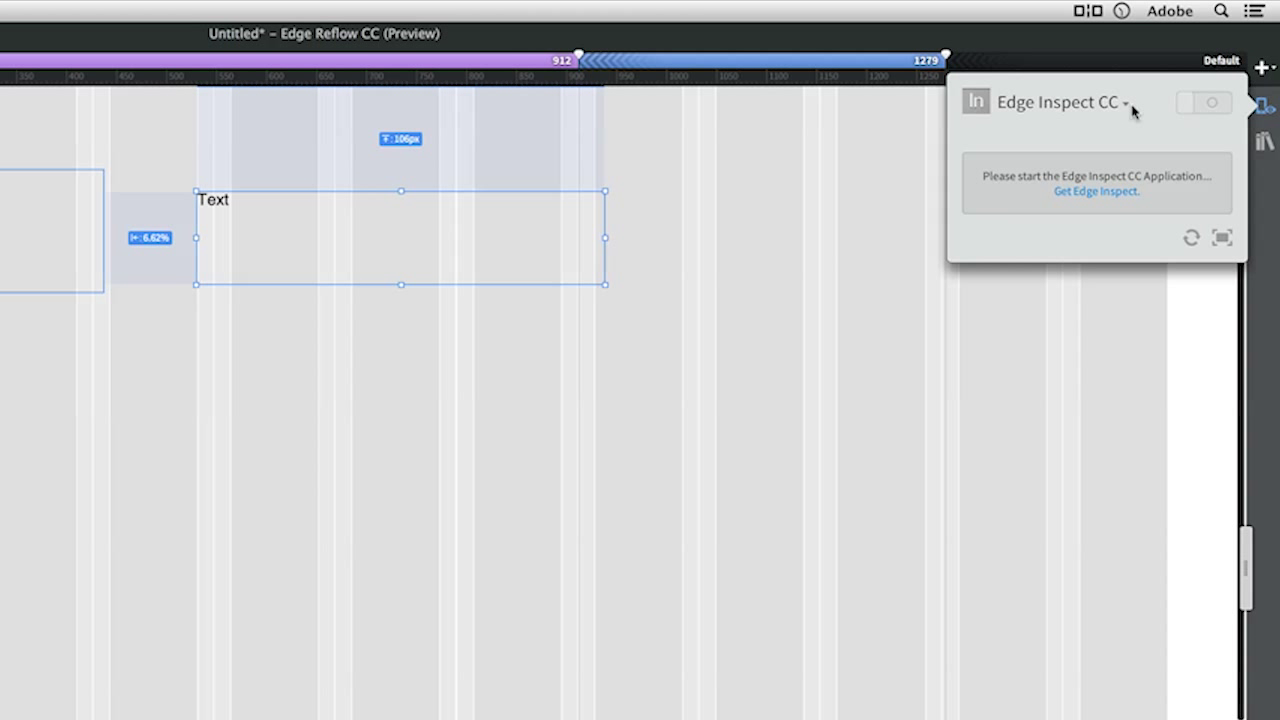
Peek at the asset library and feedback form, close both, and select the empty left box.
{"action": "left_click", "coordinate": [1256, 143]}
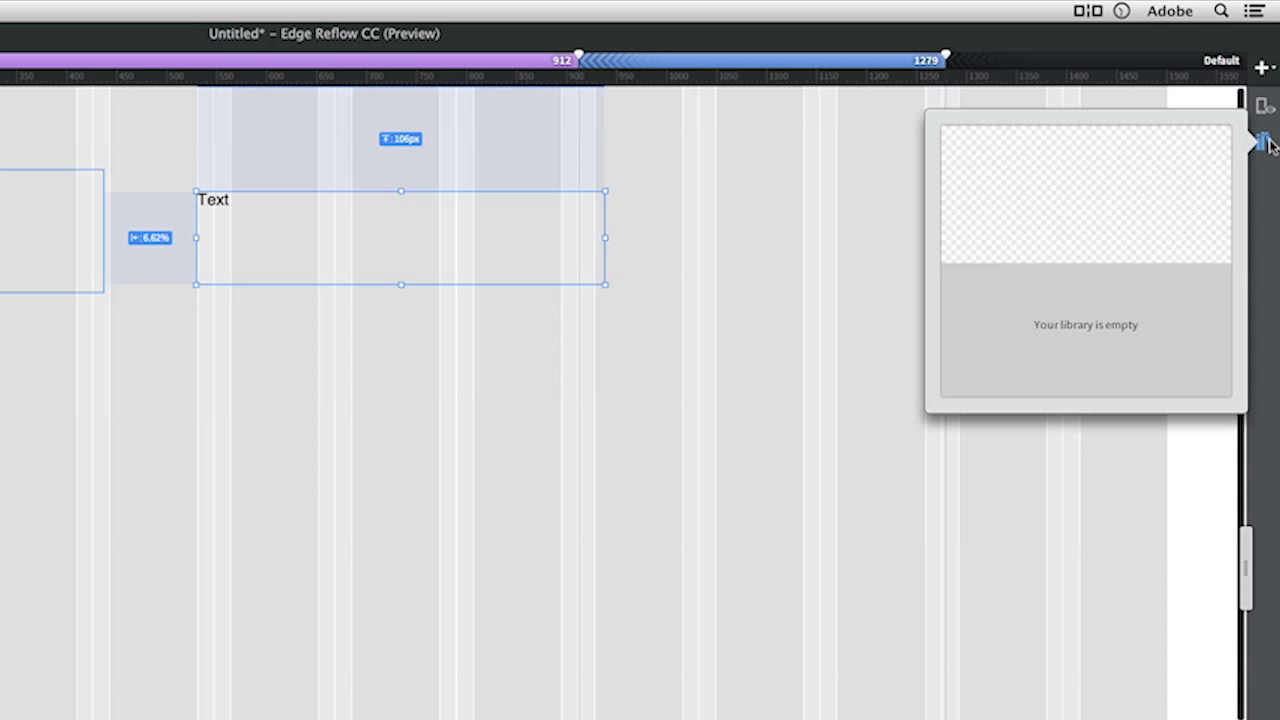
{"action": "left_click", "coordinate": [1263, 143]}
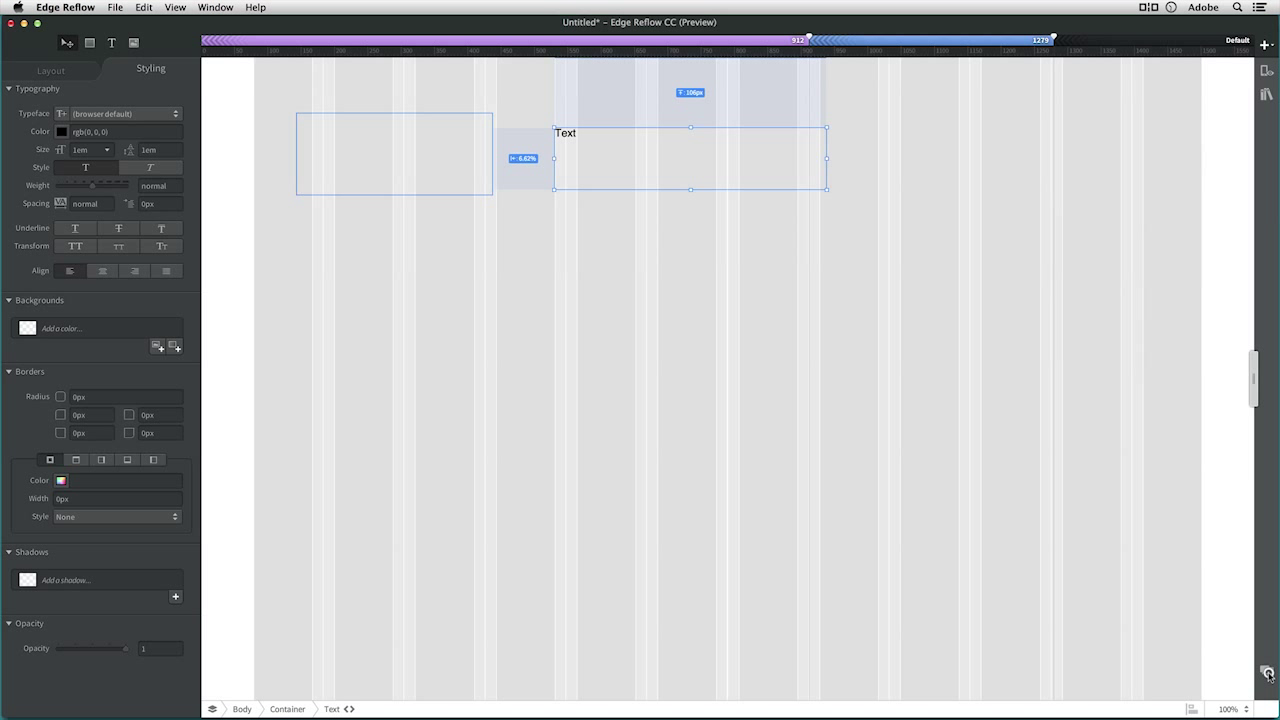
{"action": "left_click", "coordinate": [1267, 674]}
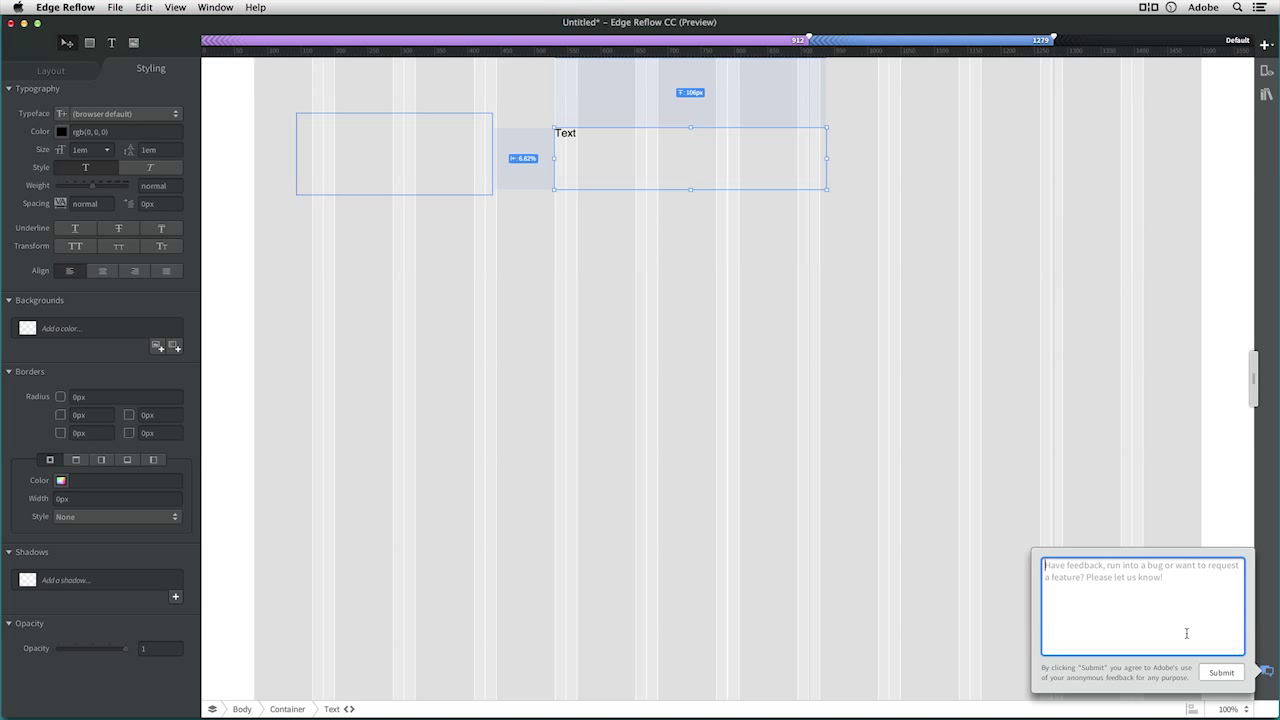
{"action": "left_click", "coordinate": [1150, 314]}
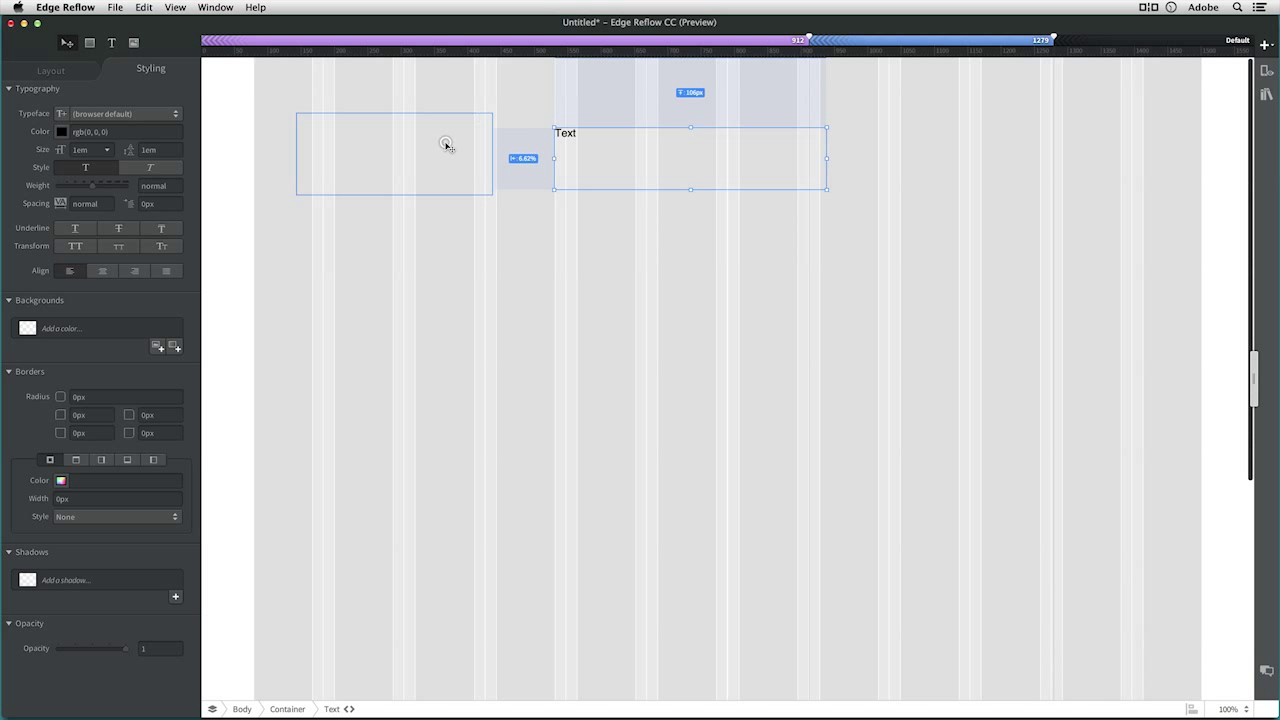
{"action": "left_click", "coordinate": [445, 142]}
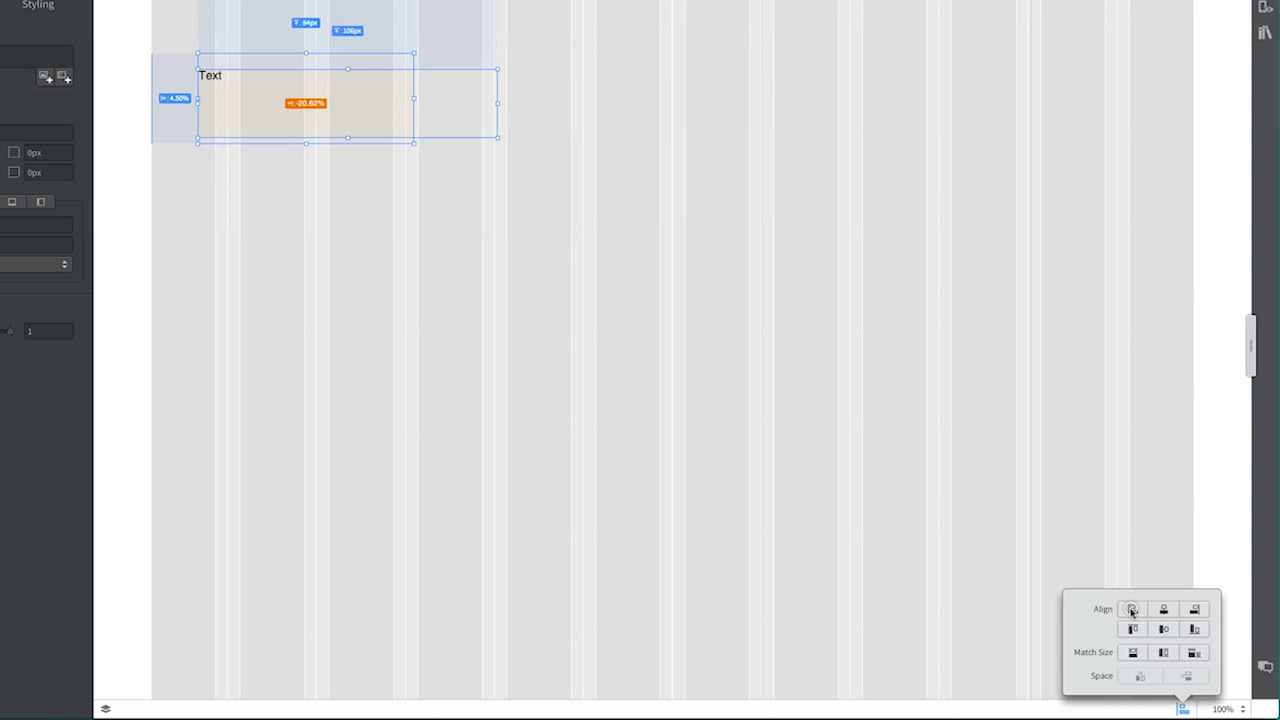
Align the Text element centre, right and top with the box, match its height and width, then reselect it.
{"action": "left_click", "coordinate": [1161, 612]}
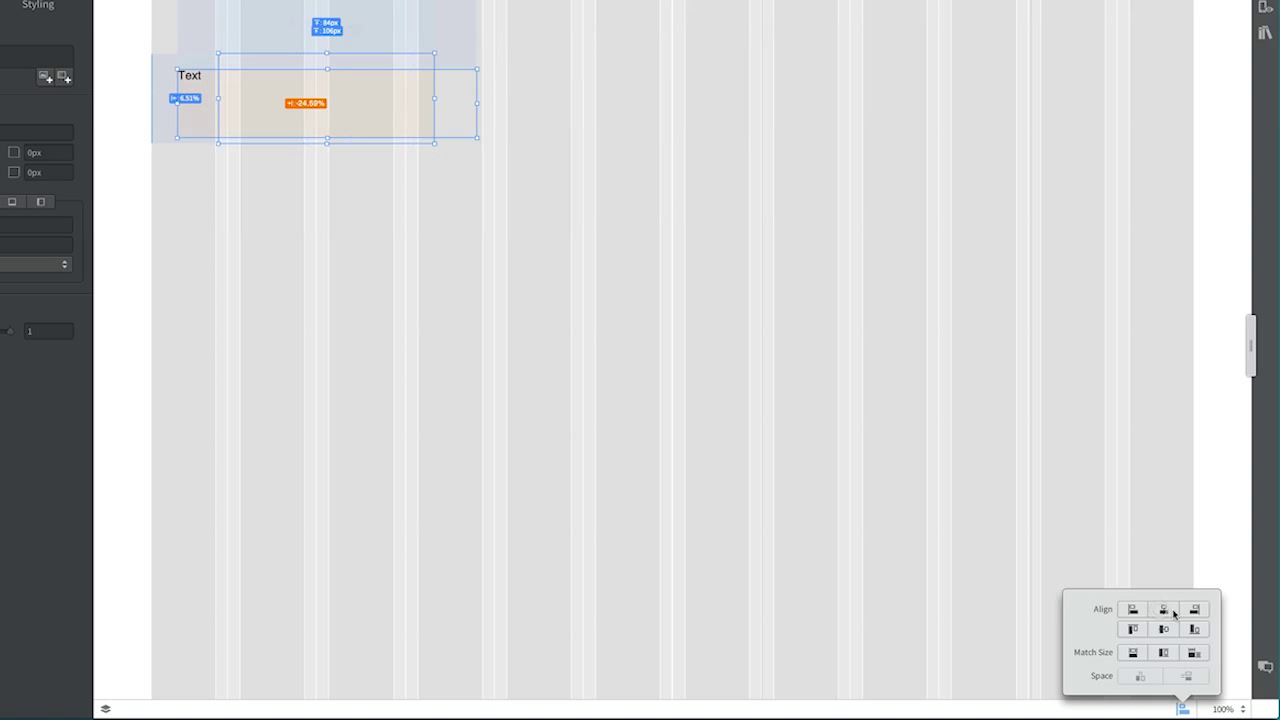
{"action": "left_click", "coordinate": [1199, 613]}
{"action": "left_click", "coordinate": [1134, 630]}
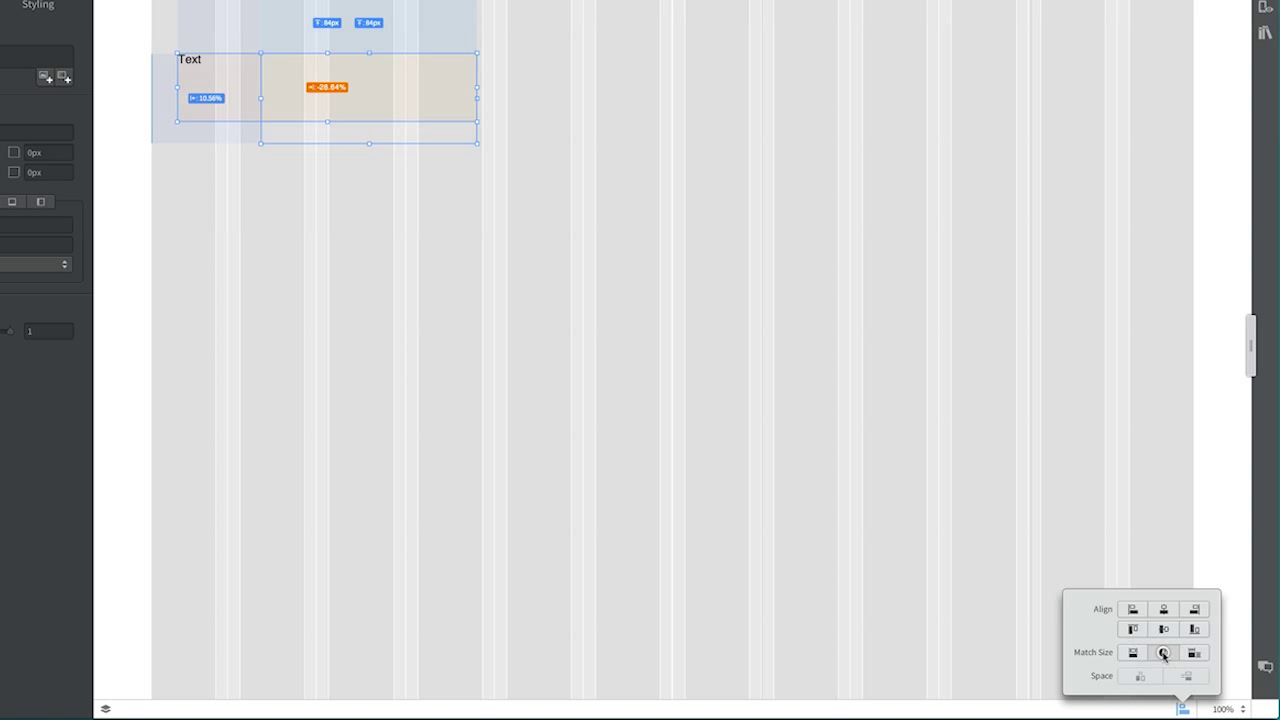
{"action": "left_click", "coordinate": [1163, 654]}
{"action": "left_click", "coordinate": [1132, 654]}
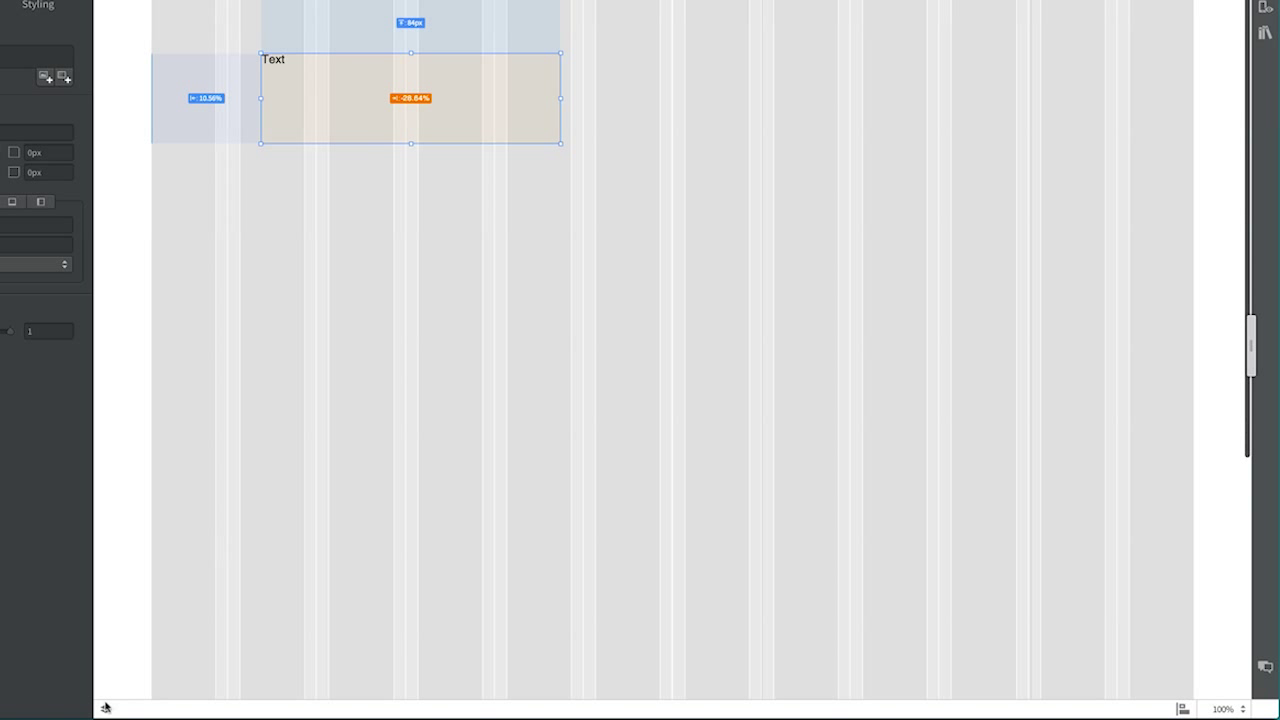
{"action": "left_click", "coordinate": [200, 598]}
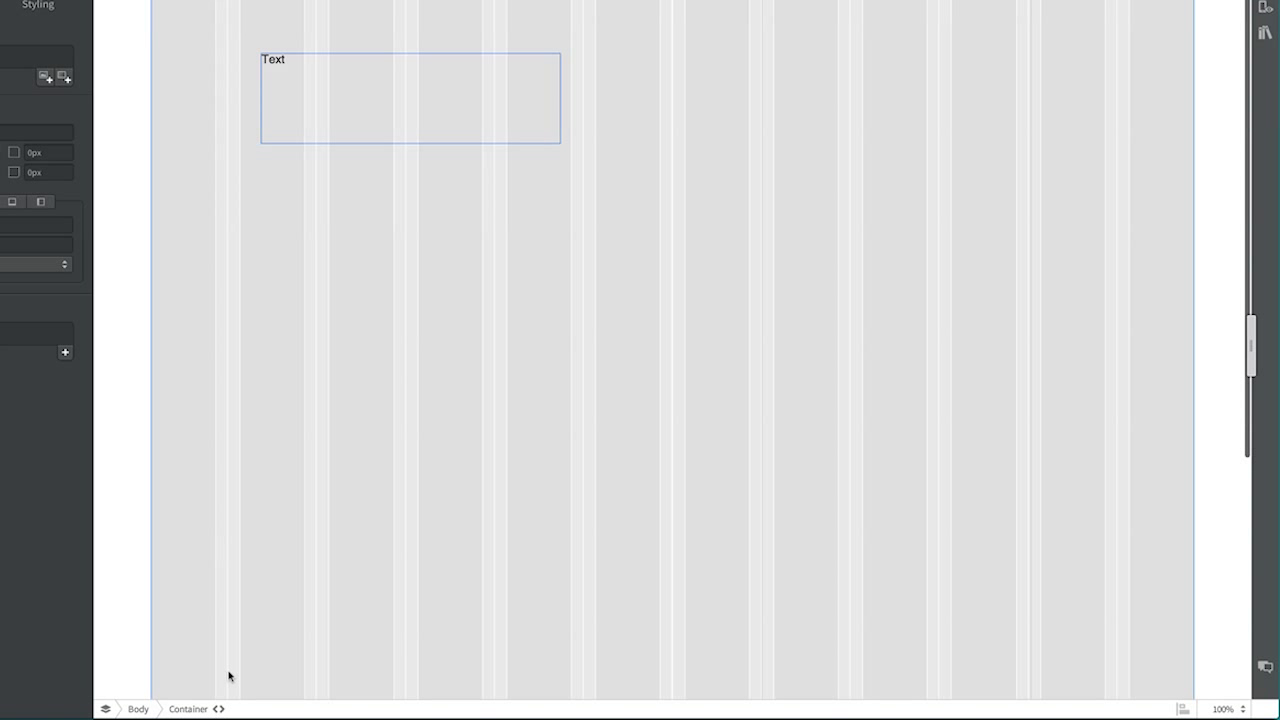
{"action": "left_click", "coordinate": [371, 101]}
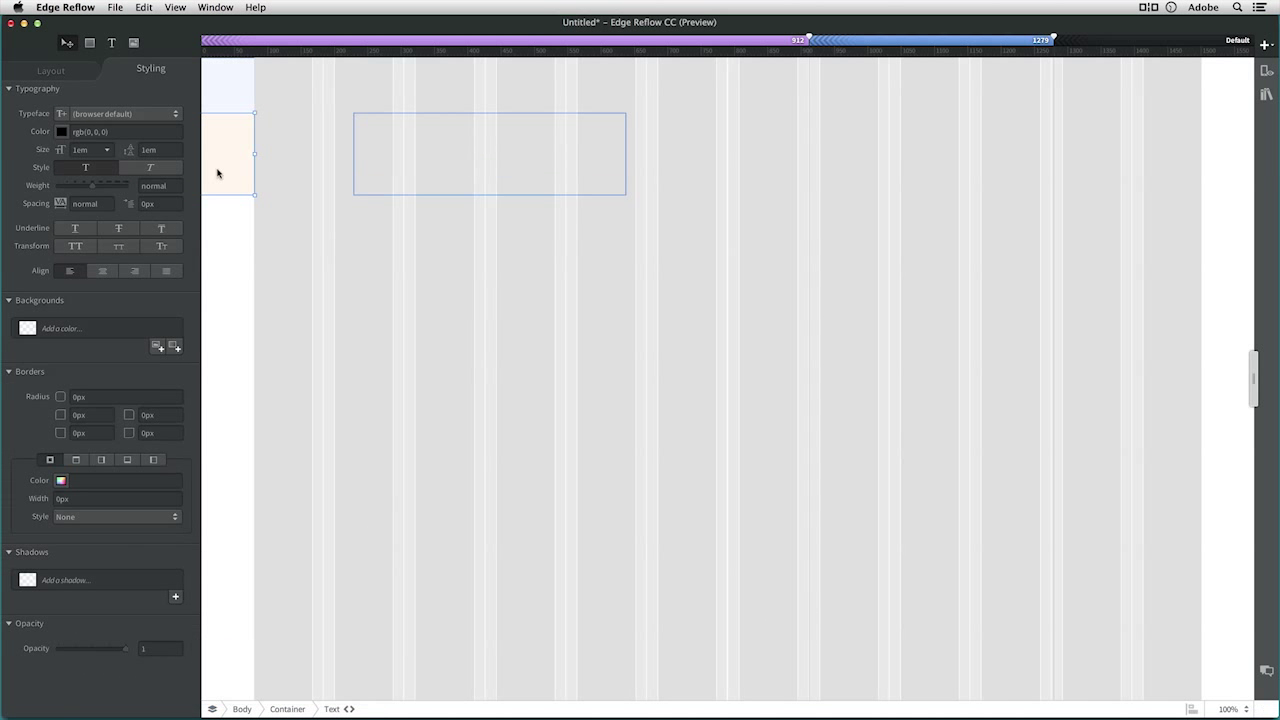
Move the Text element further down the grid, then close the untitled document without saving.
{"action": "left_click_drag", "start_coordinate": [214, 160], "coordinate": [565, 411]}
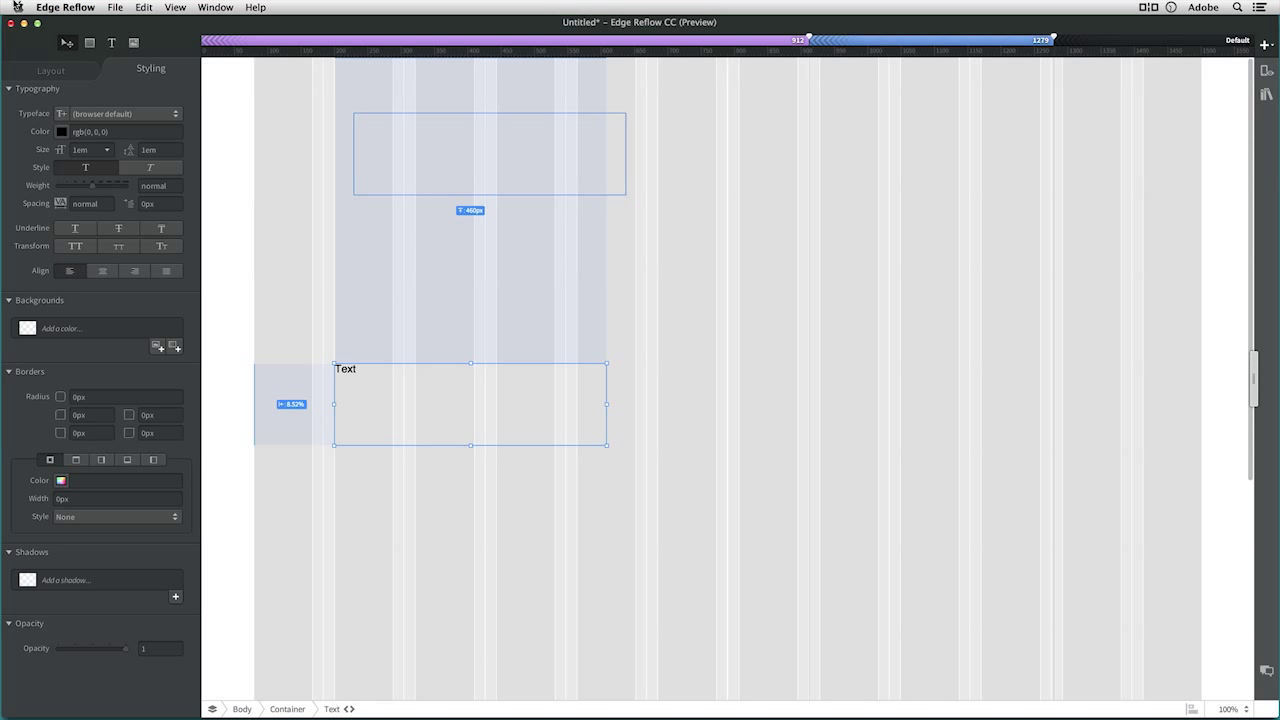
{"action": "left_click", "coordinate": [10, 22]}
{"action": "left_click", "coordinate": [598, 97]}
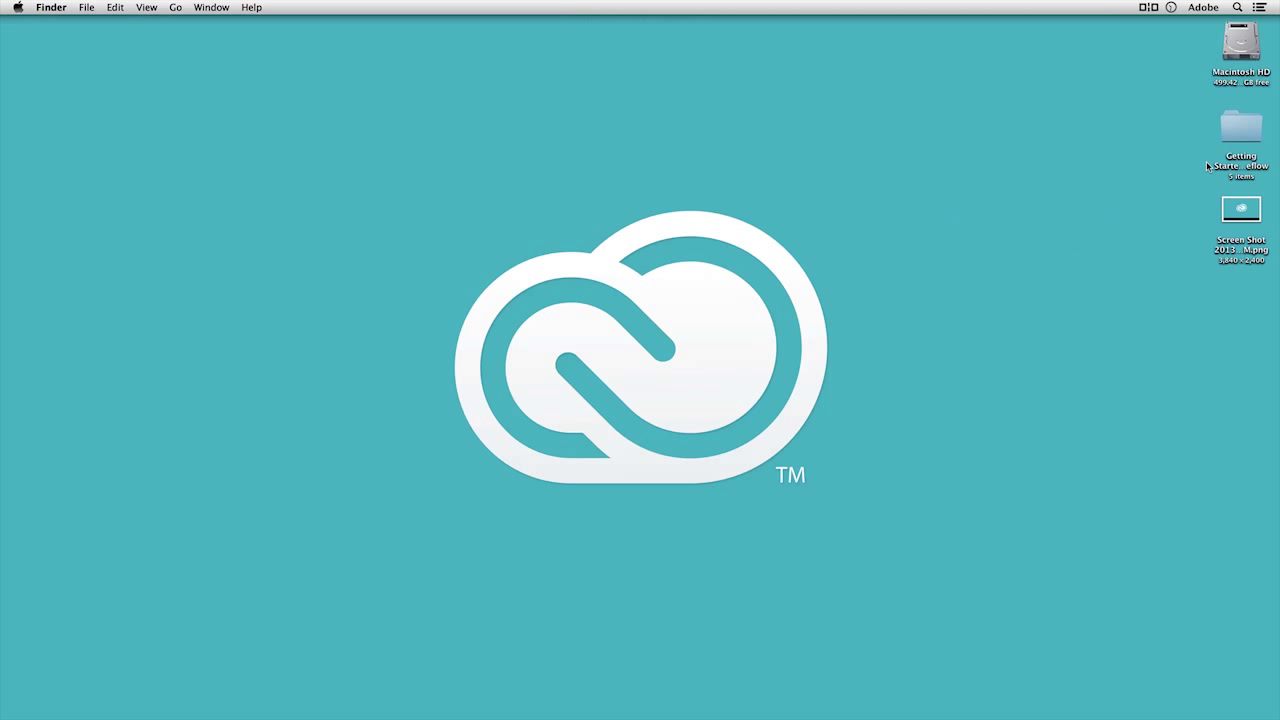
Open 4-Testing.rflw from the Getting Started With Edge Reflow folder's Solution > 4-Testing directory.
{"action": "double_click", "coordinate": [1236, 129]}
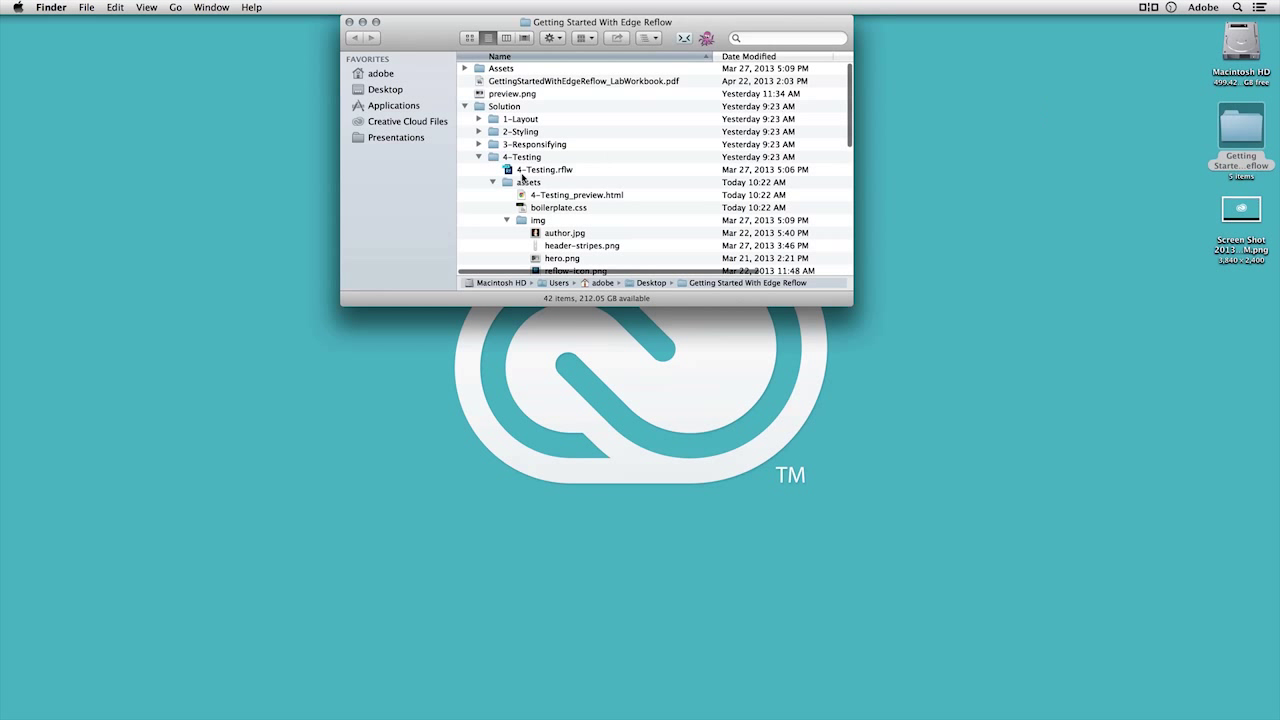
{"action": "left_click", "coordinate": [492, 183]}
{"action": "double_click", "coordinate": [514, 172]}
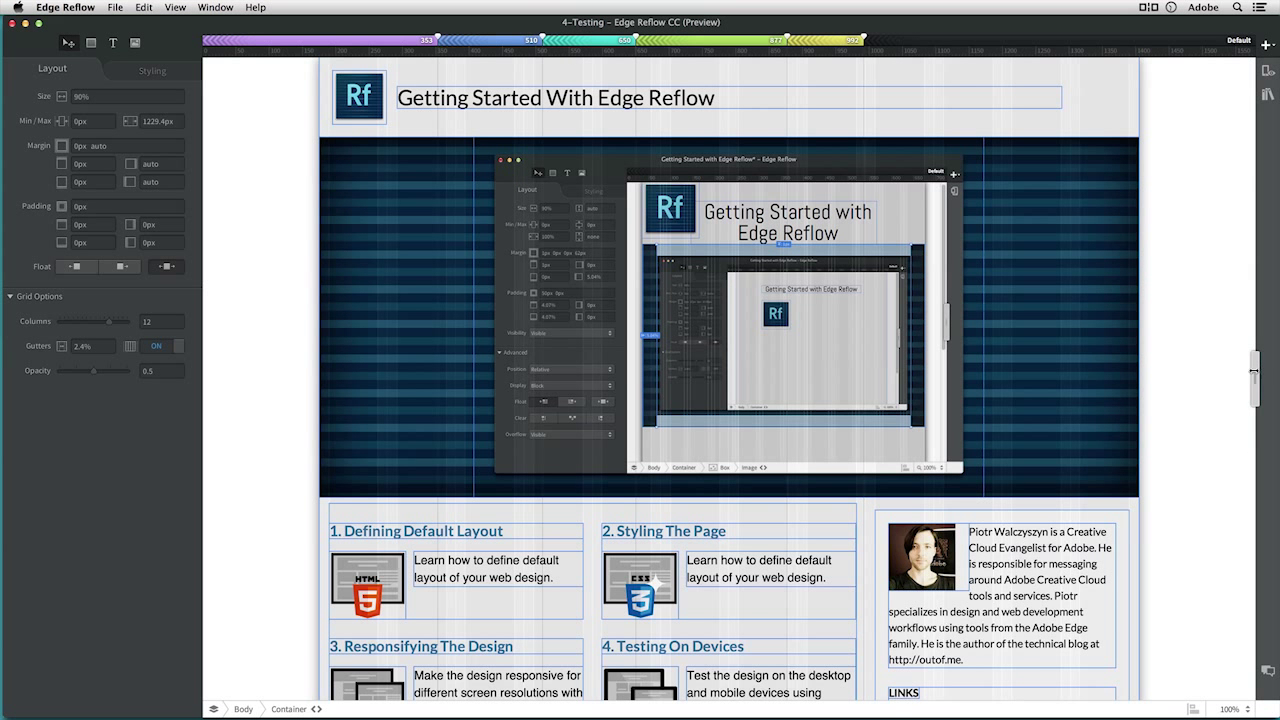
Narrow the canvas to watch the page reflow, then preview it in Chrome with Cmd+Return.
{"action": "left_click_drag", "start_coordinate": [1255, 378], "coordinate": [1200, 477]}
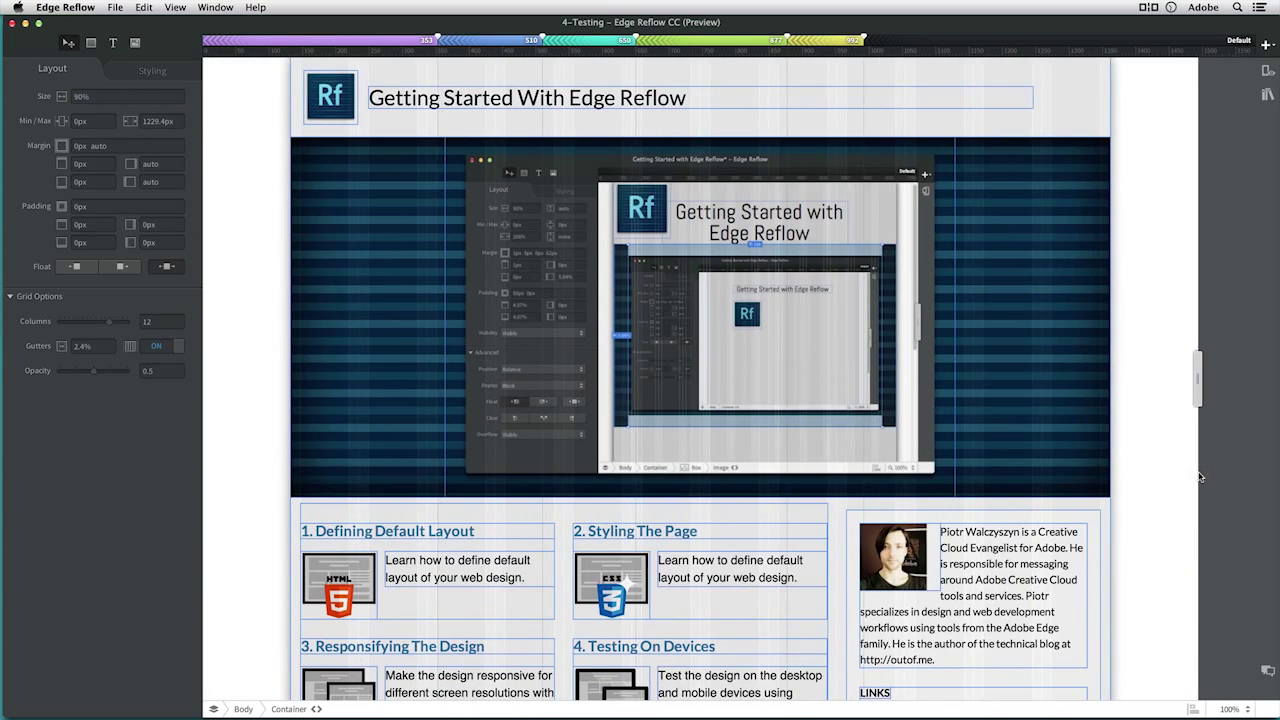
{"action": "key", "text": "super+Return"}
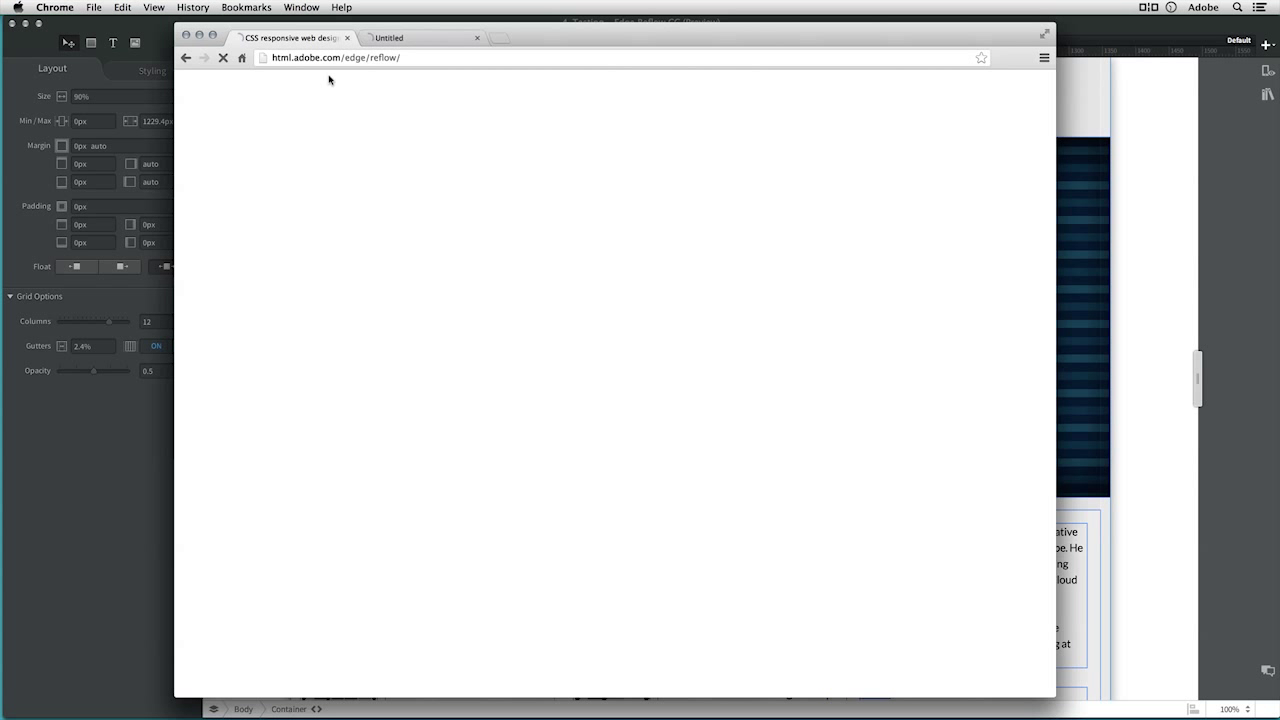
Test the 4-Testing preview by resizing the browser window, then close that tab and switch apps.
{"action": "left_click", "coordinate": [396, 37]}
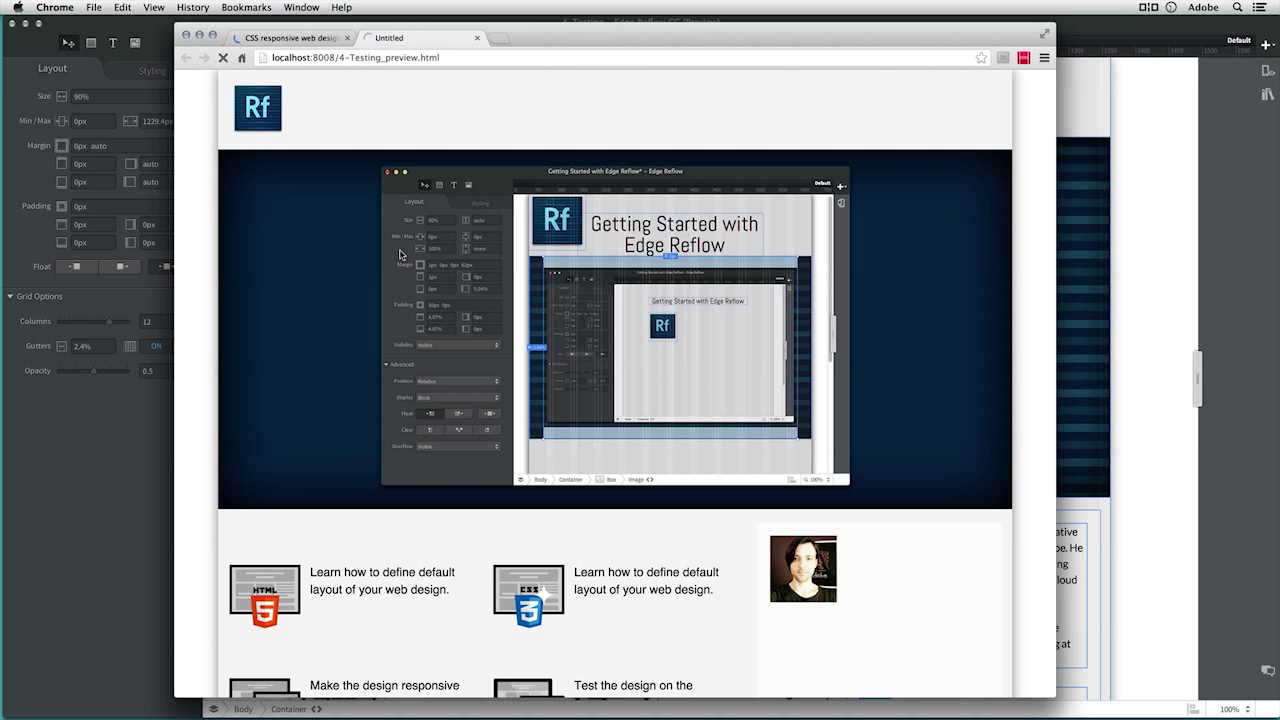
{"action": "key", "text": "super+shift+w"}
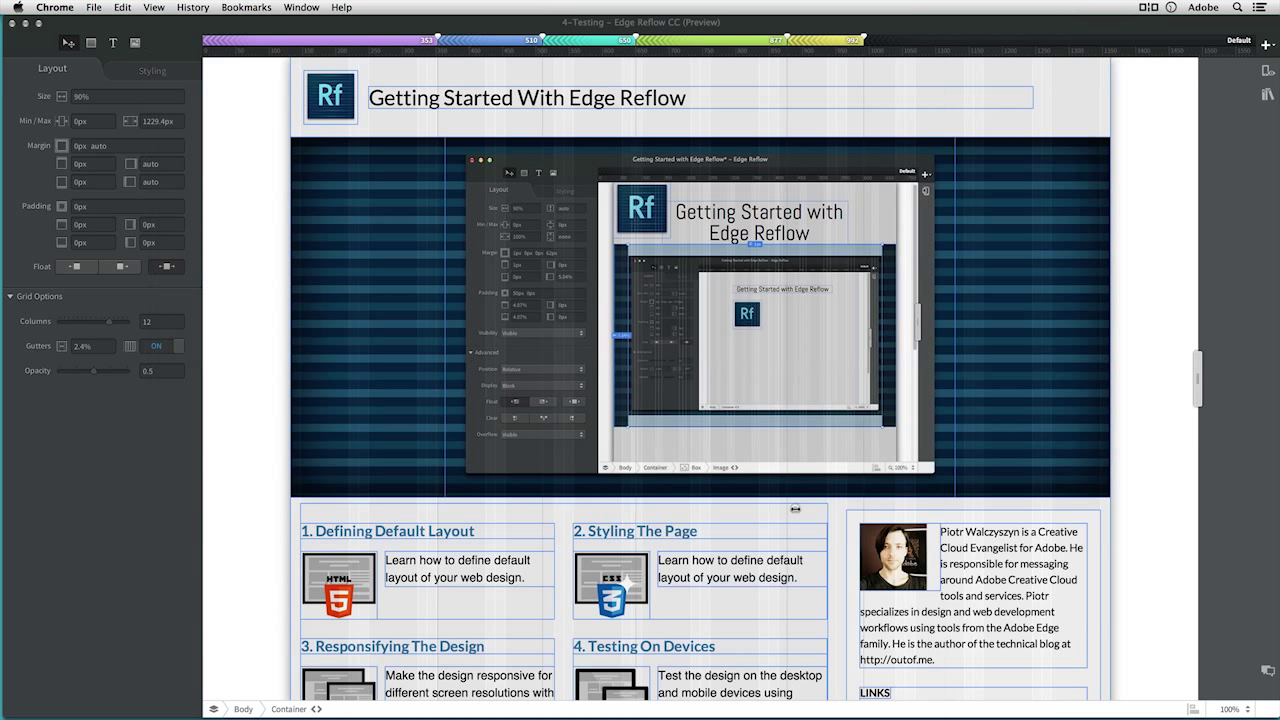
{"action": "left_click_drag", "start_coordinate": [575, 503], "coordinate": [838, 548]}
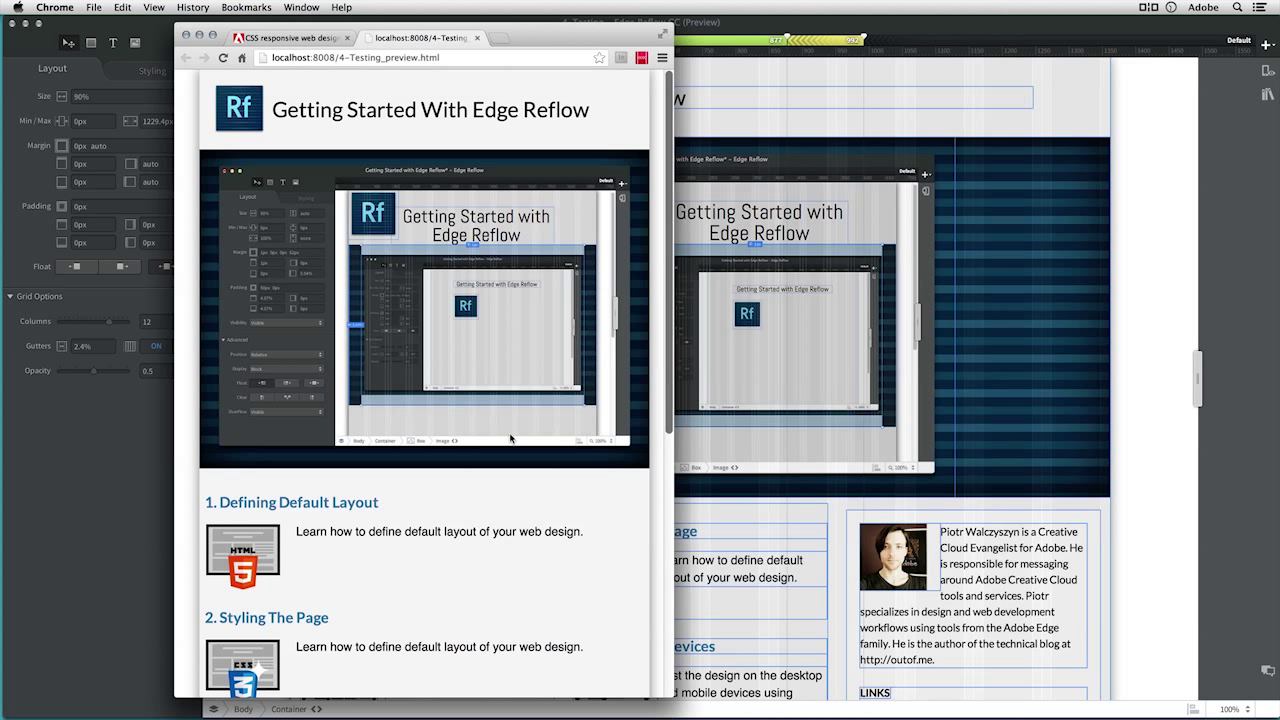
{"action": "left_click", "coordinate": [477, 38]}
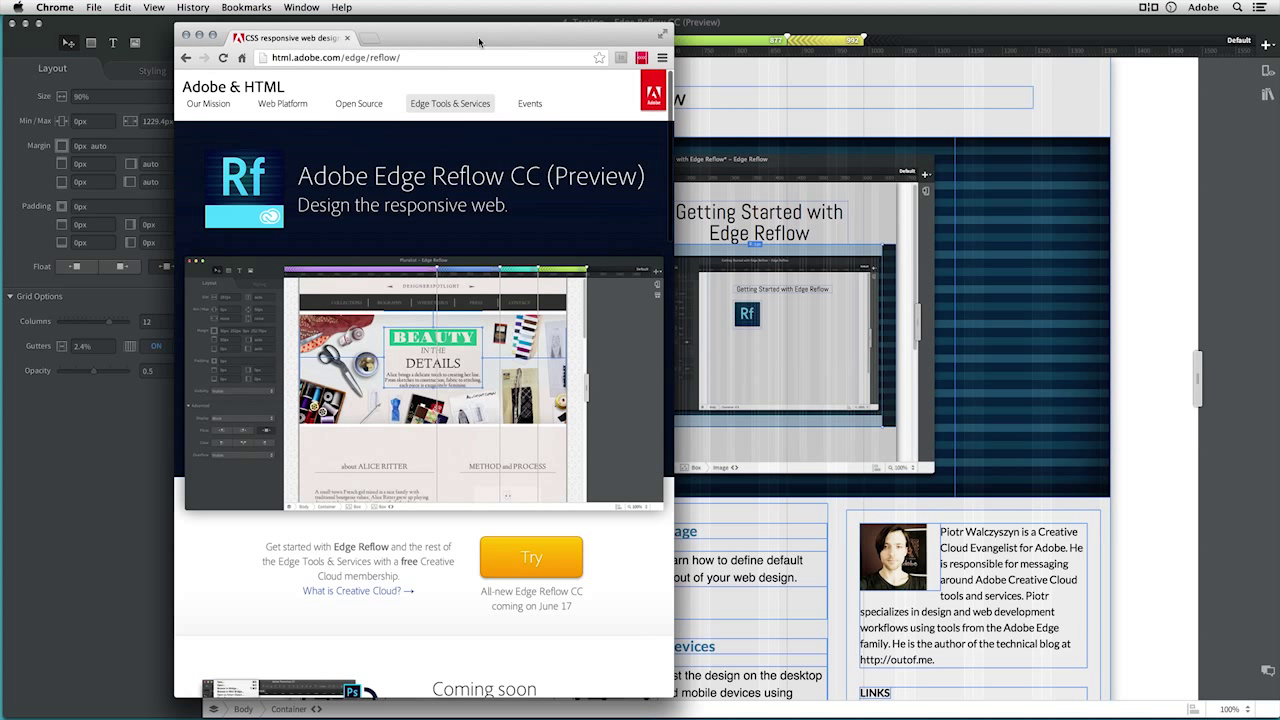
{"action": "key", "text": "super+Tab"}
{"action": "key", "text": "super+Tab"}
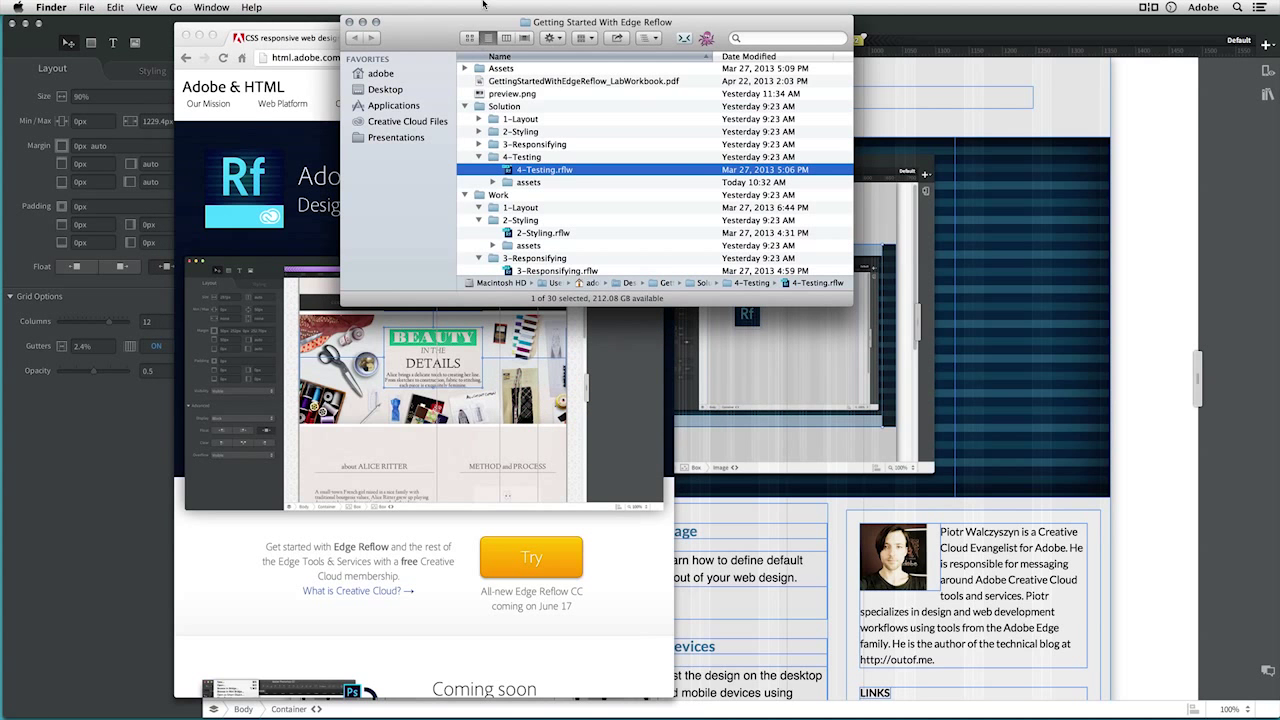